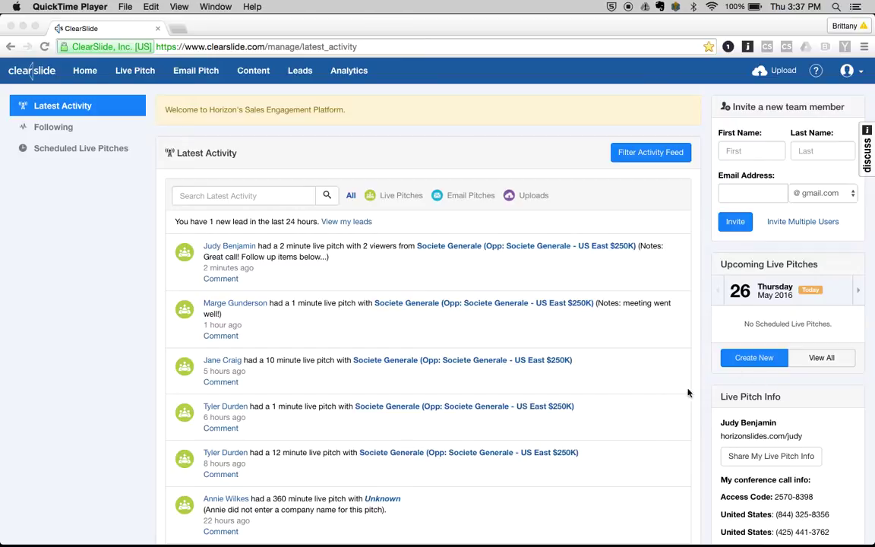
Step: Open the shareable live pitch info with viewer link and dial-in options, review it and close it
{"action": "scroll", "coordinate": [688, 356], "scroll_direction": "down", "scroll_amount": 3}
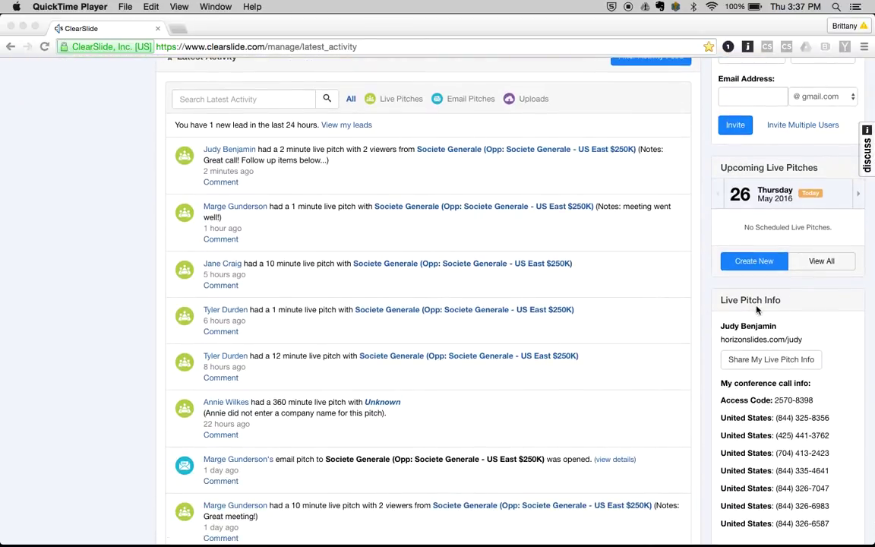
{"action": "left_click", "coordinate": [754, 362]}
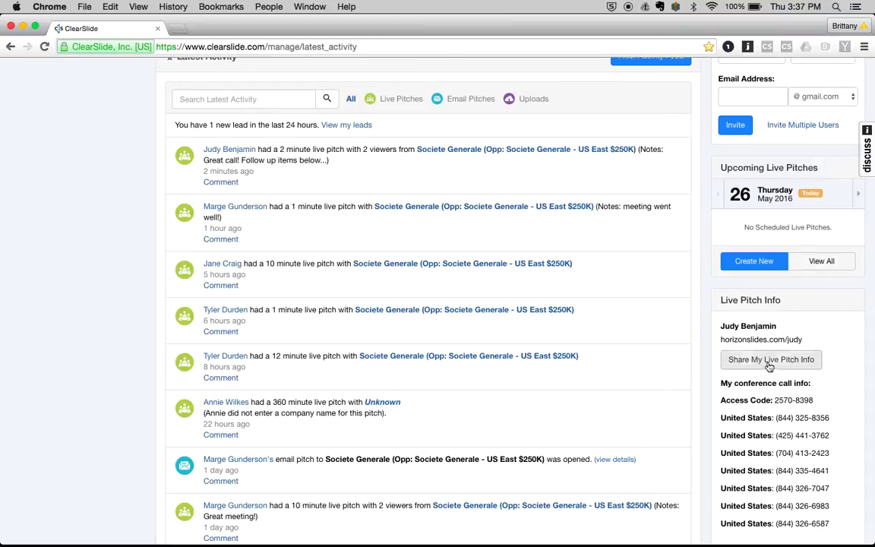
{"action": "left_click", "coordinate": [774, 366]}
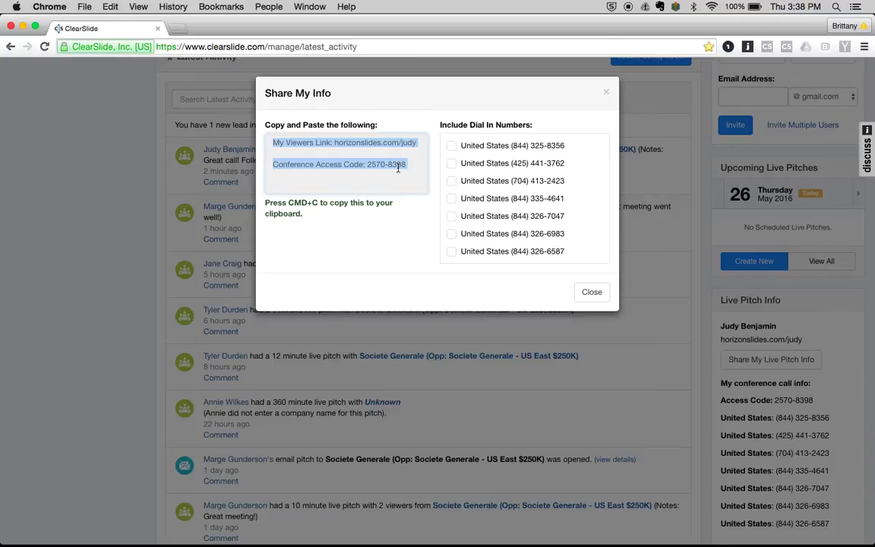
{"action": "left_click", "coordinate": [607, 93]}
{"action": "scroll", "coordinate": [714, 316], "scroll_direction": "up", "scroll_amount": 2}
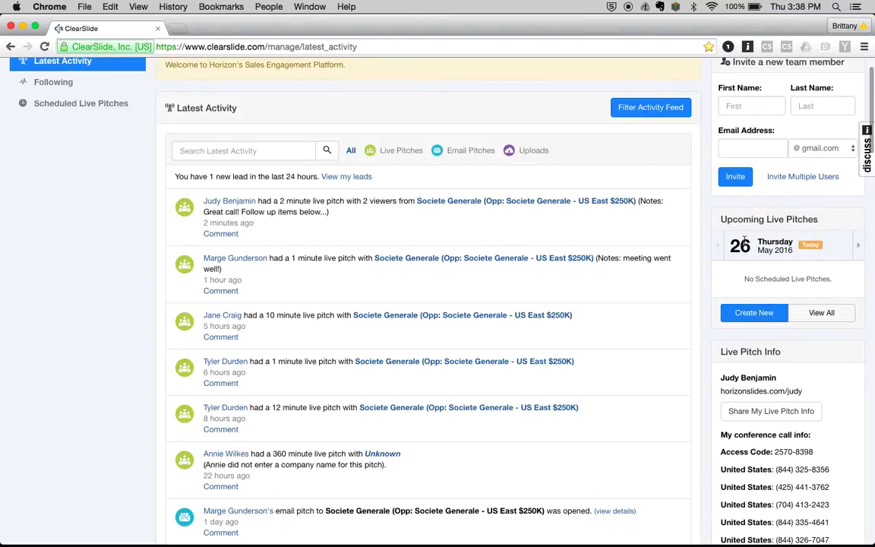
Step: Review the form for scheduling a new live pitch and close it without sending an invite
{"action": "left_click", "coordinate": [748, 314]}
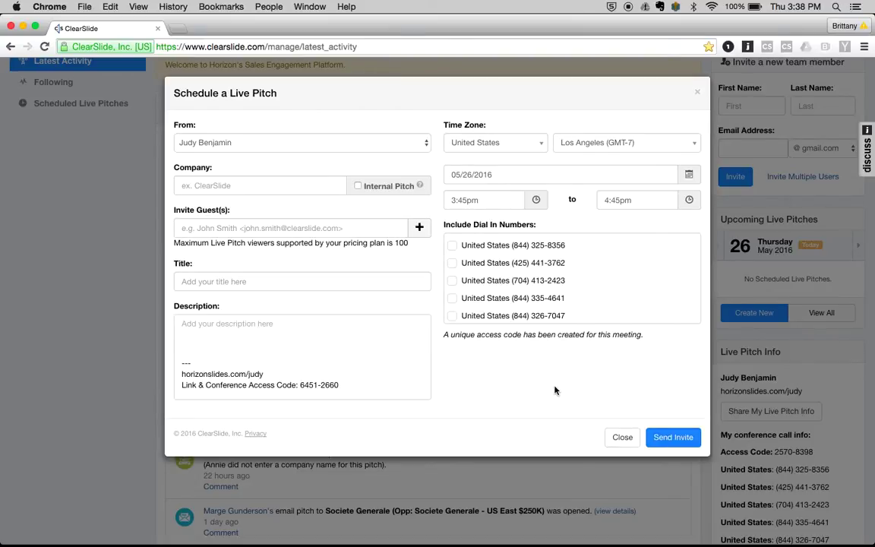
{"action": "left_click", "coordinate": [621, 438]}
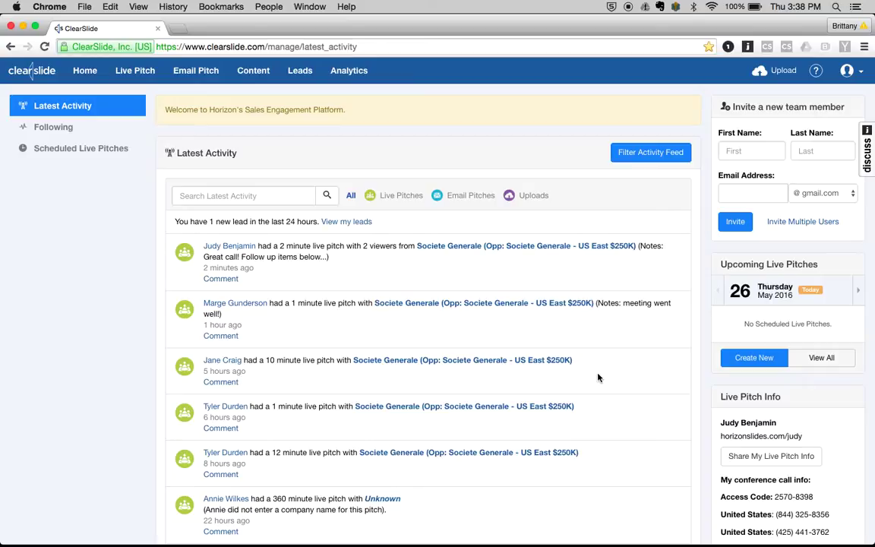
Step: Start a live pitch without setting an access code, present the Horizon Slides Overview deck and highlight the viewer link
{"action": "left_click", "coordinate": [140, 78]}
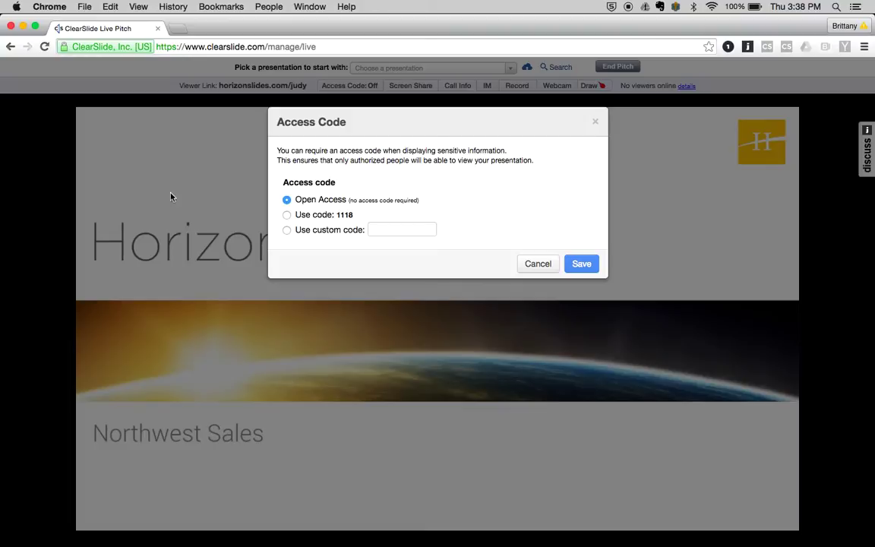
{"action": "left_click", "coordinate": [595, 122]}
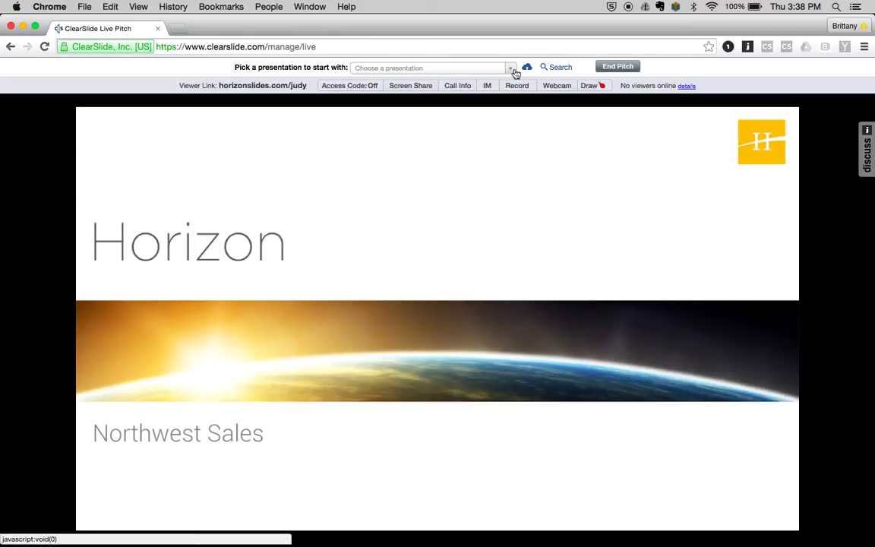
{"action": "left_click", "coordinate": [425, 70]}
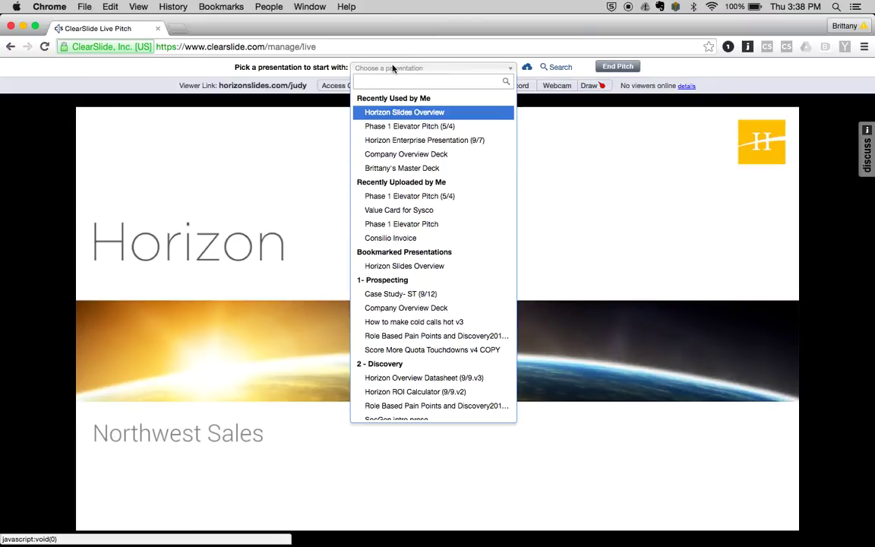
{"action": "left_click", "coordinate": [427, 113]}
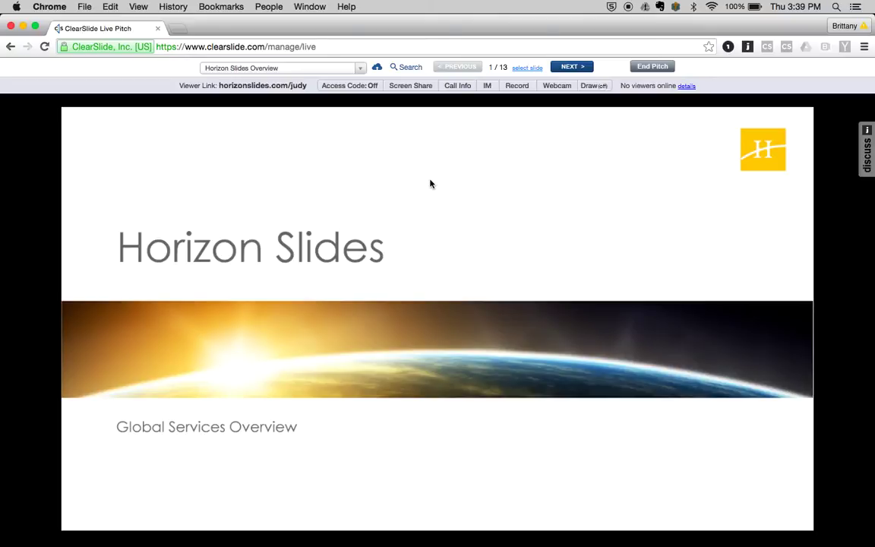
{"action": "left_click_drag", "start_coordinate": [180, 85], "coordinate": [312, 86]}
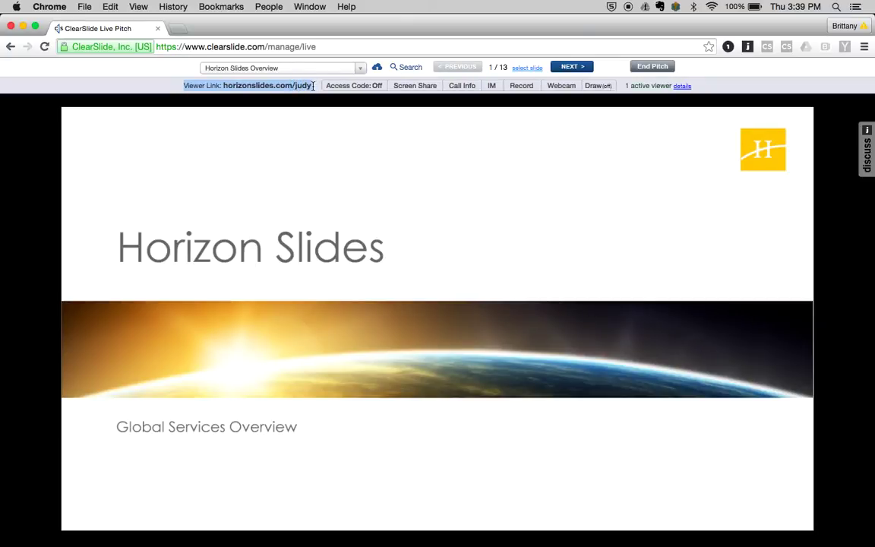
Step: Turn on roll call for the pitch's viewers using the "Name and Email only" form
{"action": "left_click", "coordinate": [681, 88]}
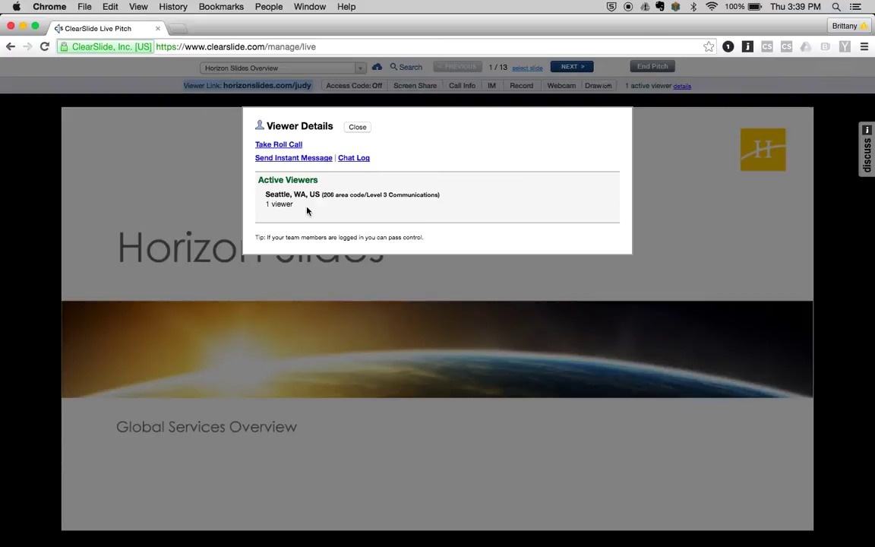
{"action": "left_click", "coordinate": [287, 146]}
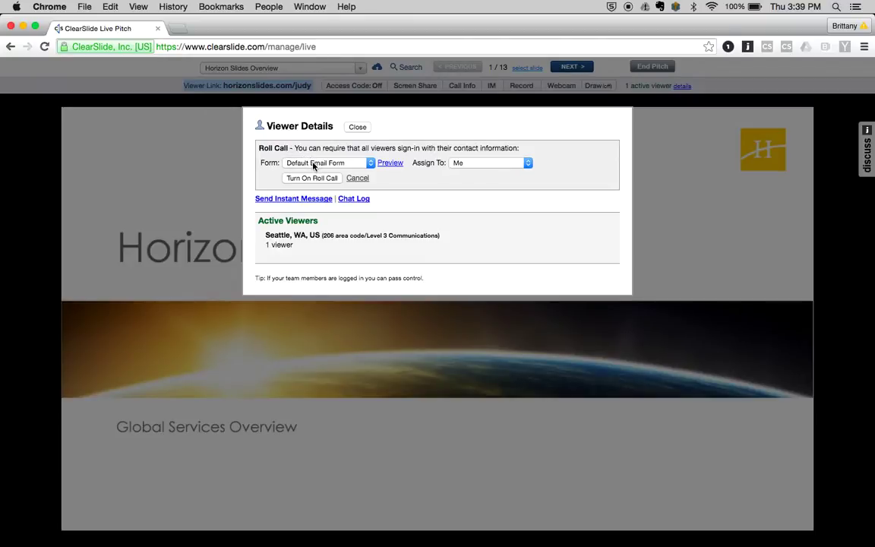
{"action": "left_click", "coordinate": [313, 165]}
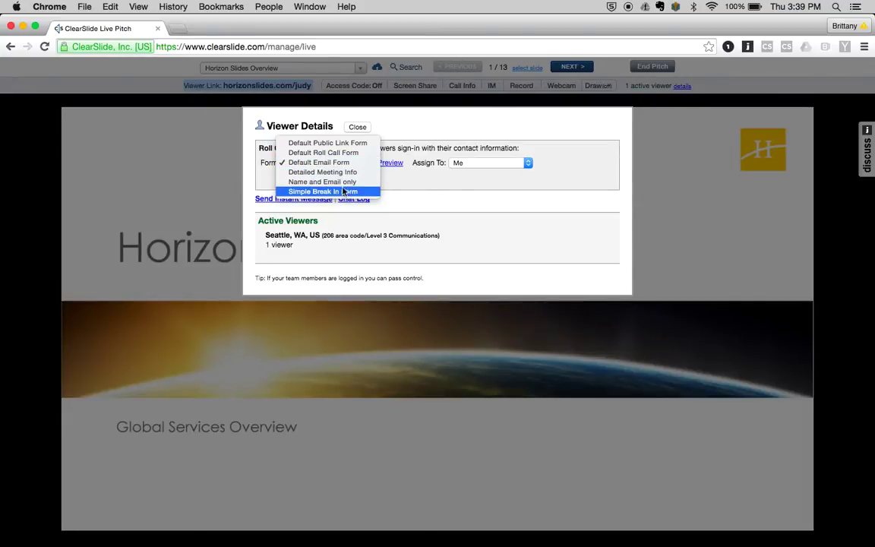
{"action": "left_click", "coordinate": [342, 183]}
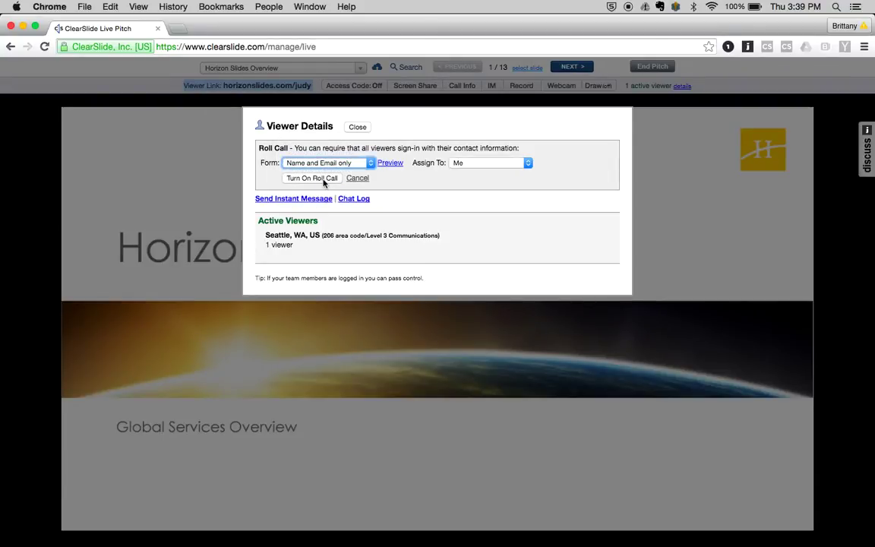
{"action": "left_click", "coordinate": [323, 179]}
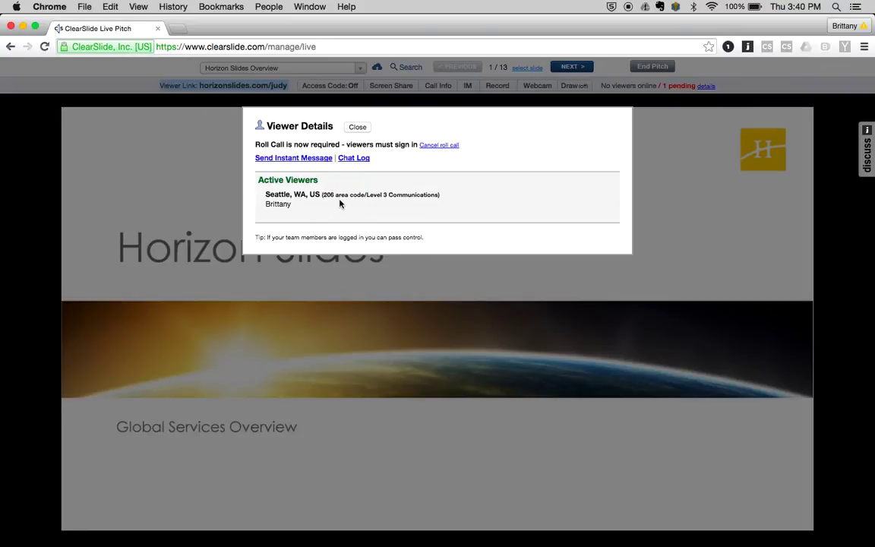
Step: Check the active viewer's name and attention status, look at the instant message form and close the viewer details
{"action": "left_click_drag", "start_coordinate": [266, 204], "coordinate": [328, 211]}
{"action": "left_click", "coordinate": [328, 211]}
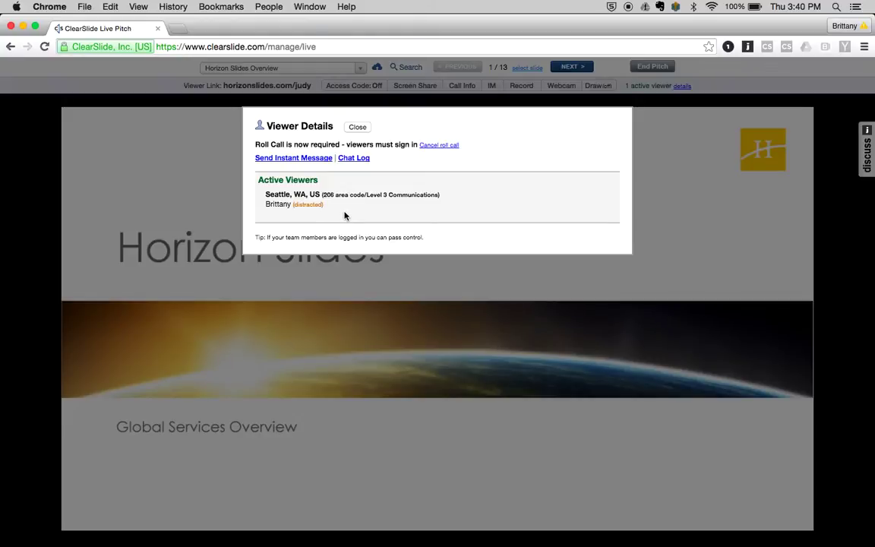
{"action": "left_click_drag", "start_coordinate": [326, 206], "coordinate": [289, 206]}
{"action": "left_click", "coordinate": [406, 214]}
{"action": "left_click", "coordinate": [296, 159]}
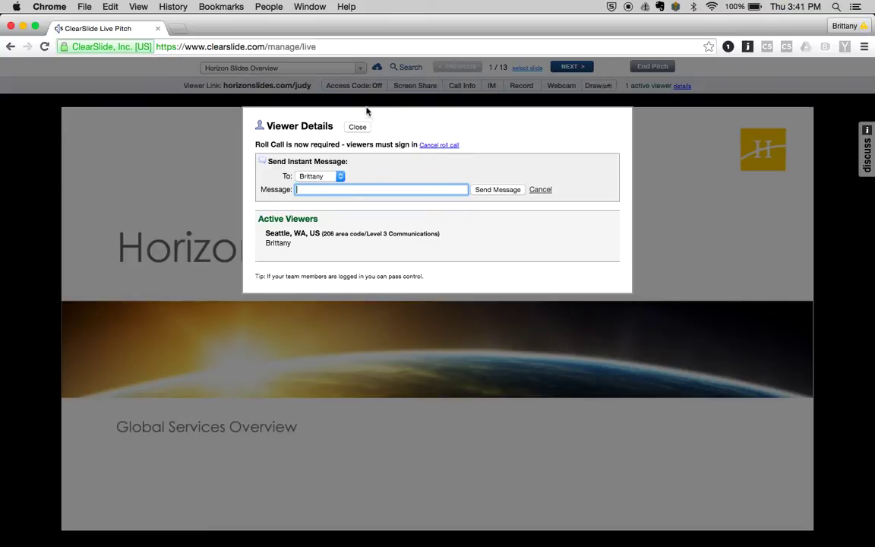
{"action": "left_click", "coordinate": [357, 128]}
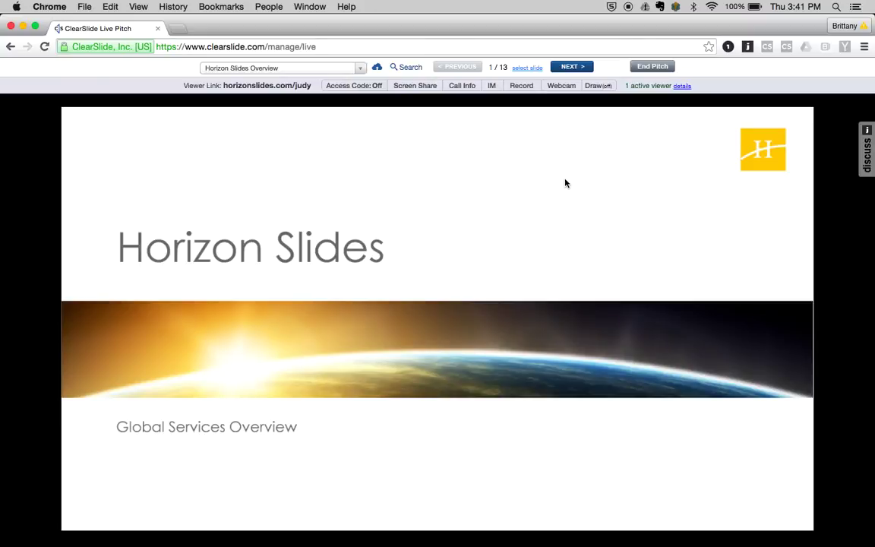
Step: Advance the presentation to slide 2, "Why Horizon Slides?", and reveal its industry best practices box
{"action": "left_click", "coordinate": [570, 67]}
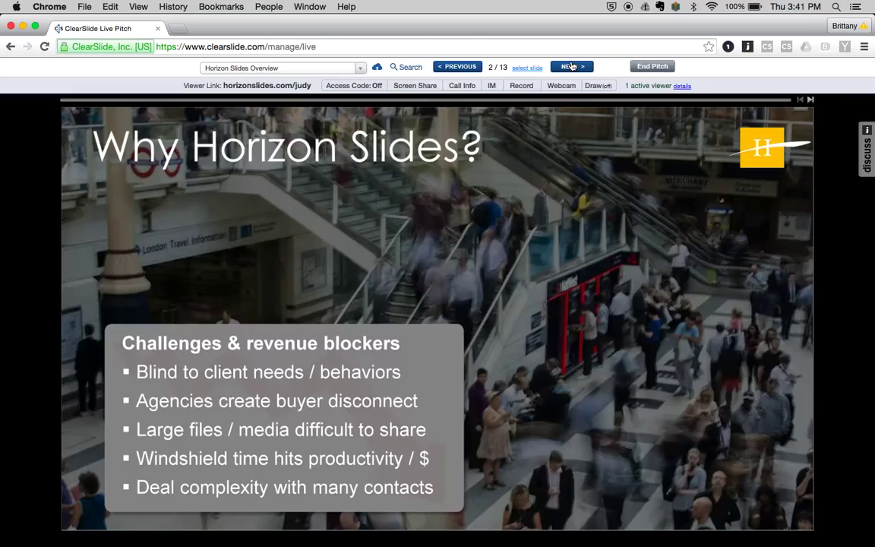
{"action": "mouse_move", "coordinate": [480, 71]}
{"action": "left_click", "coordinate": [571, 67]}
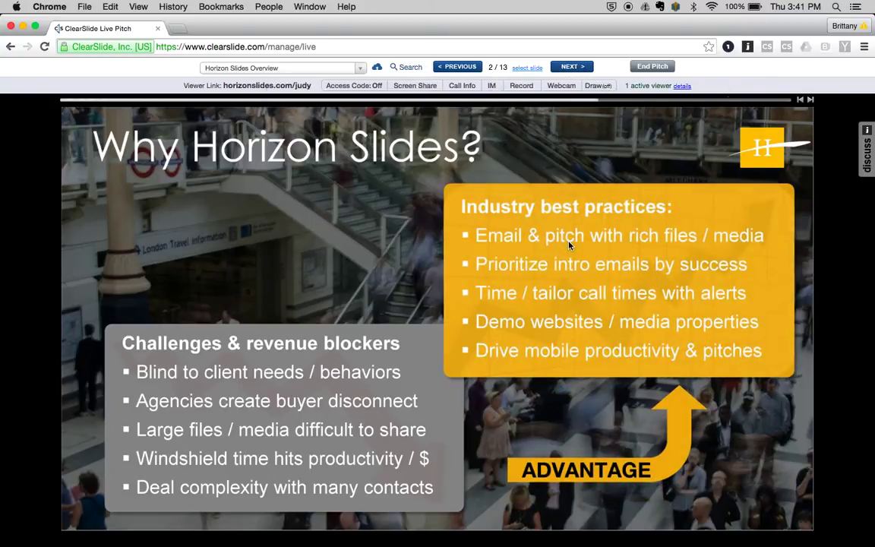
Step: Jump directly to slide 11, "Next Steps…", and review the slide overview once more before closing it
{"action": "left_click", "coordinate": [526, 68]}
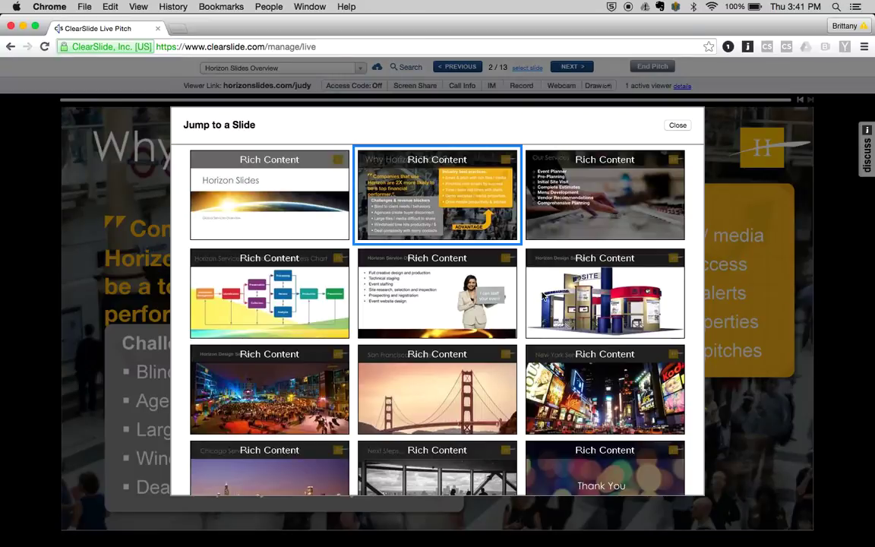
{"action": "scroll", "coordinate": [544, 377], "scroll_direction": "down", "scroll_amount": 2}
{"action": "scroll", "coordinate": [544, 377], "scroll_direction": "down", "scroll_amount": 4}
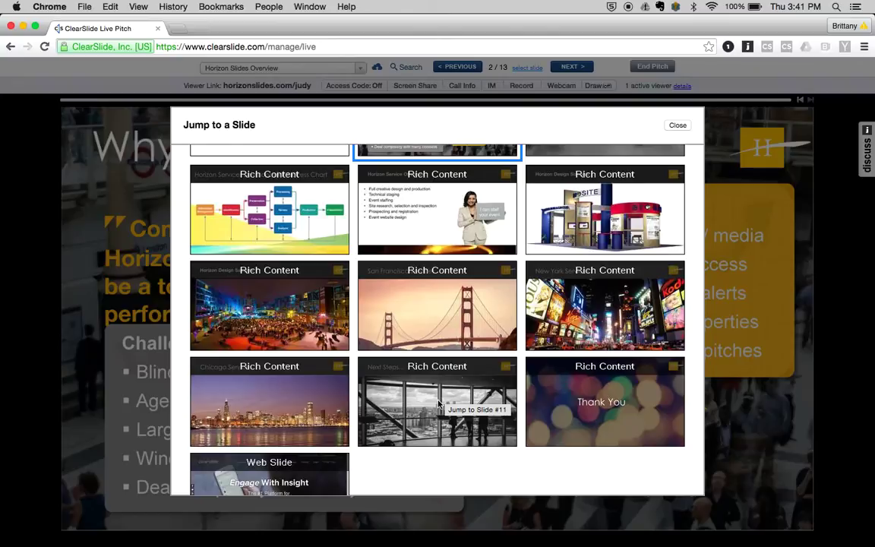
{"action": "left_click", "coordinate": [438, 404]}
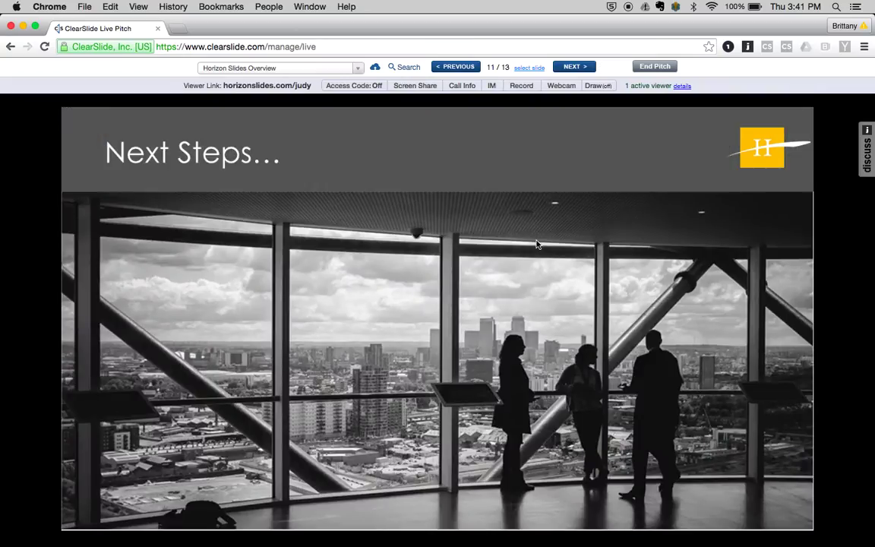
{"action": "left_click", "coordinate": [529, 67]}
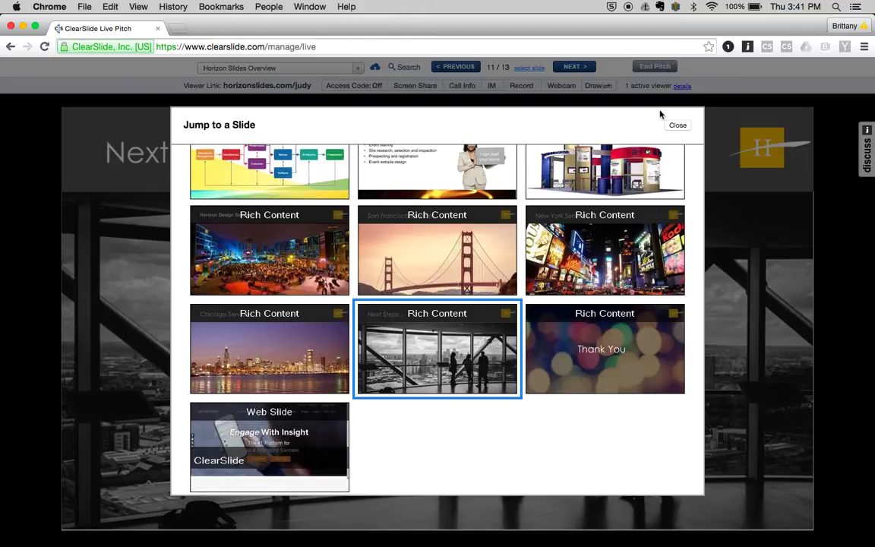
{"action": "left_click", "coordinate": [676, 125]}
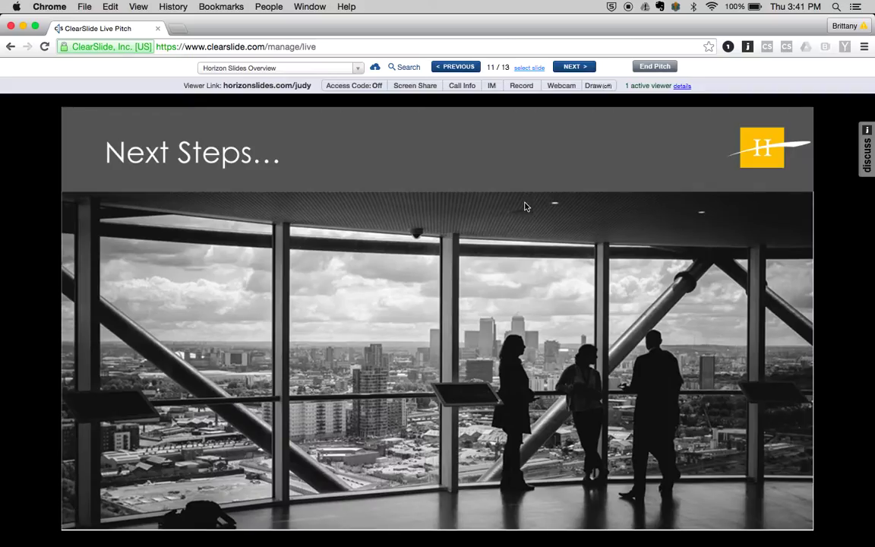
Step: Turn on drawing and drop red fading pins at three spots on the Next Steps slide
{"action": "left_click", "coordinate": [599, 89]}
{"action": "left_click", "coordinate": [600, 108]}
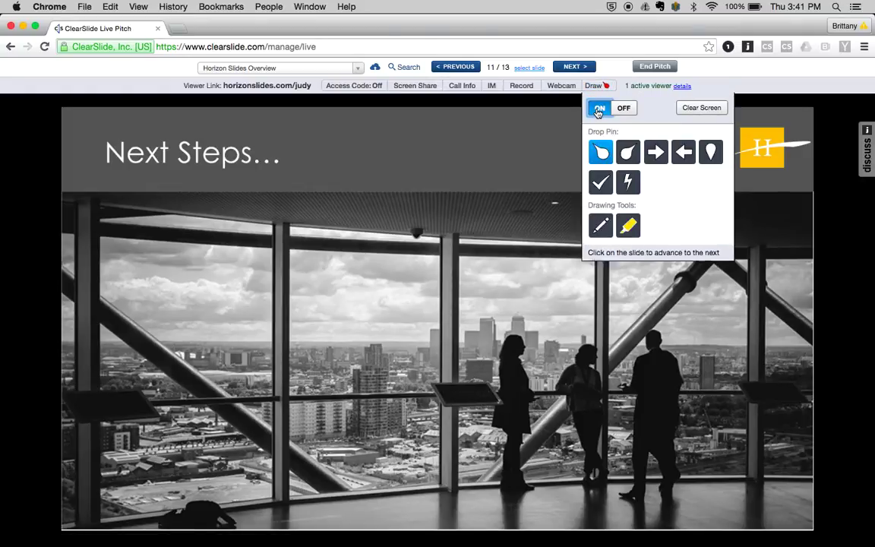
{"action": "left_click", "coordinate": [402, 250]}
{"action": "left_click", "coordinate": [414, 378]}
{"action": "left_click", "coordinate": [558, 337]}
Step: Switch the drawing tool to the circle shape and place two small red circles in the slide's sky area
{"action": "left_click", "coordinate": [604, 86]}
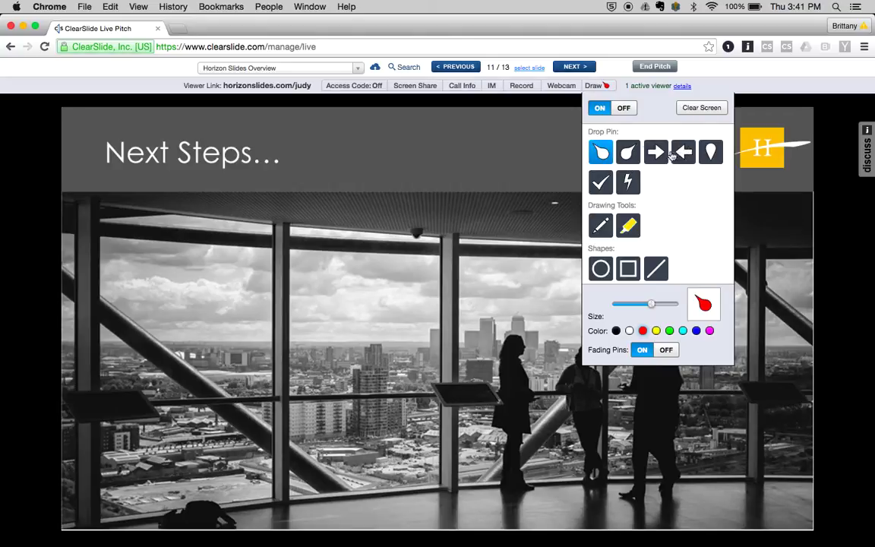
{"action": "left_click", "coordinate": [601, 268]}
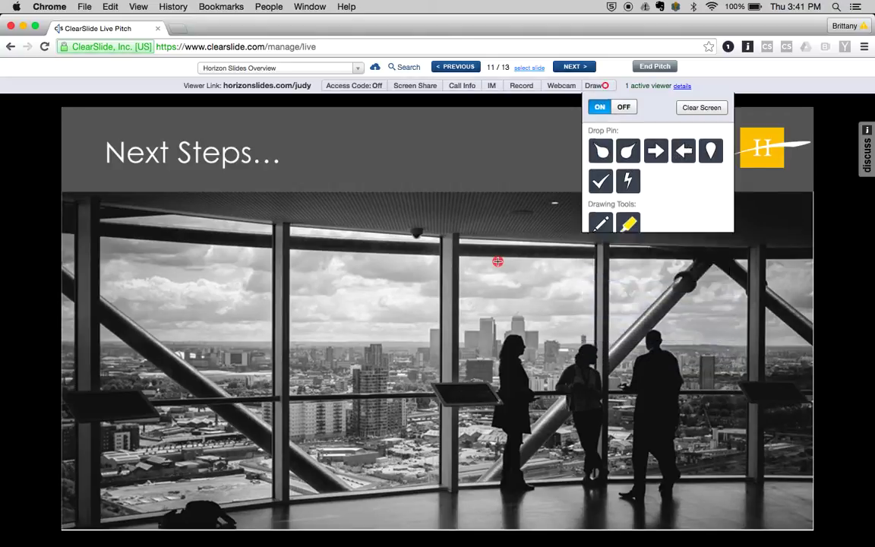
{"action": "left_click", "coordinate": [545, 271]}
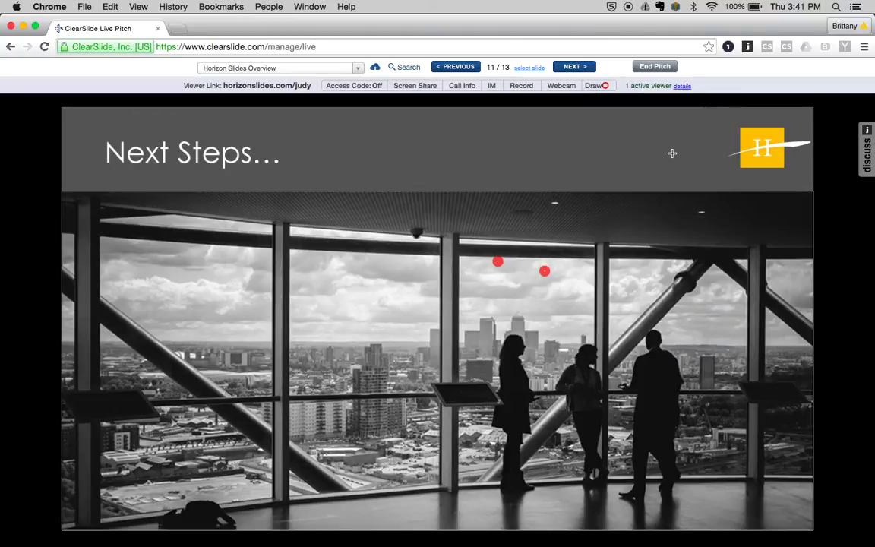
Step: Switch the pitch to the "Value Card for Sysco" presentation, followed by "Case Study- ST (9/12)"
{"action": "left_click", "coordinate": [278, 69]}
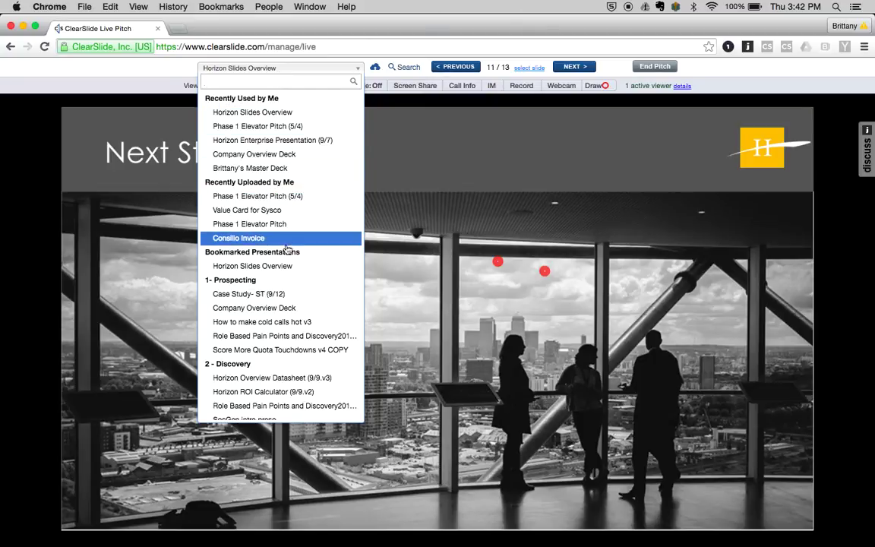
{"action": "left_click", "coordinate": [272, 211]}
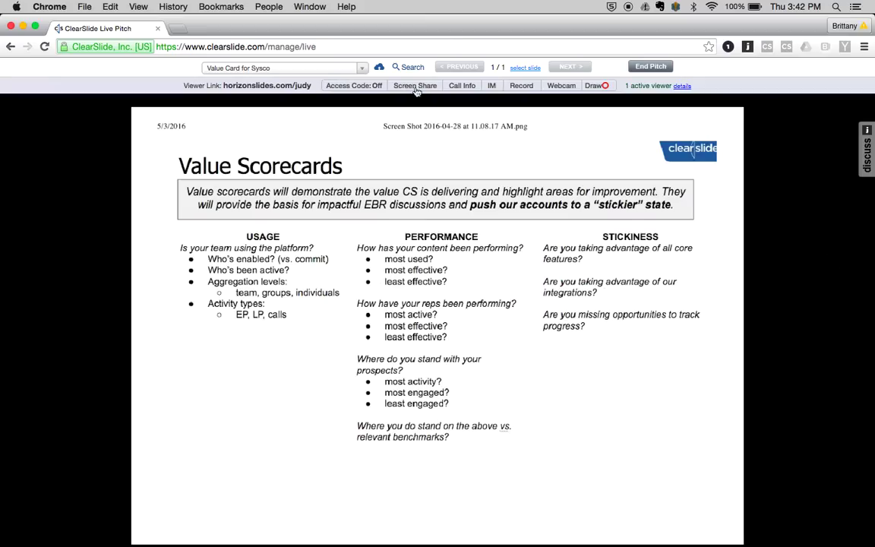
{"action": "left_click", "coordinate": [311, 68]}
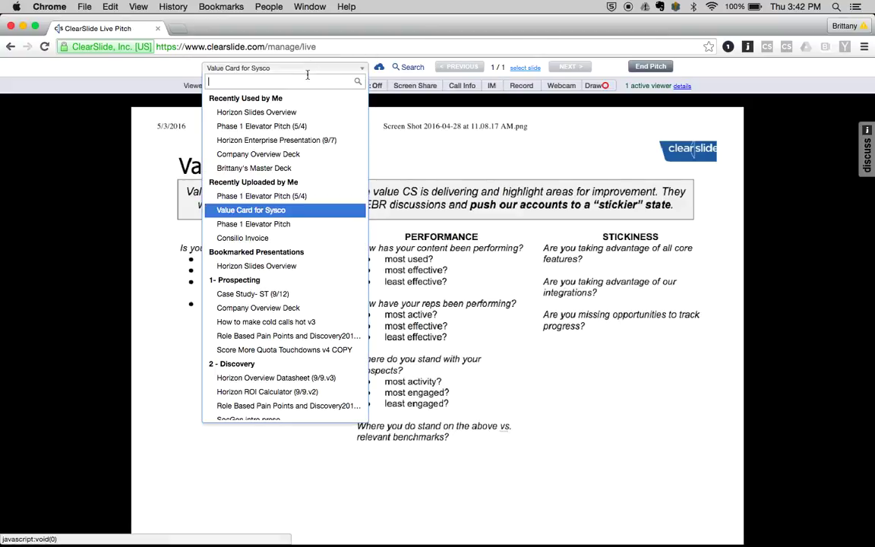
{"action": "left_click", "coordinate": [269, 296]}
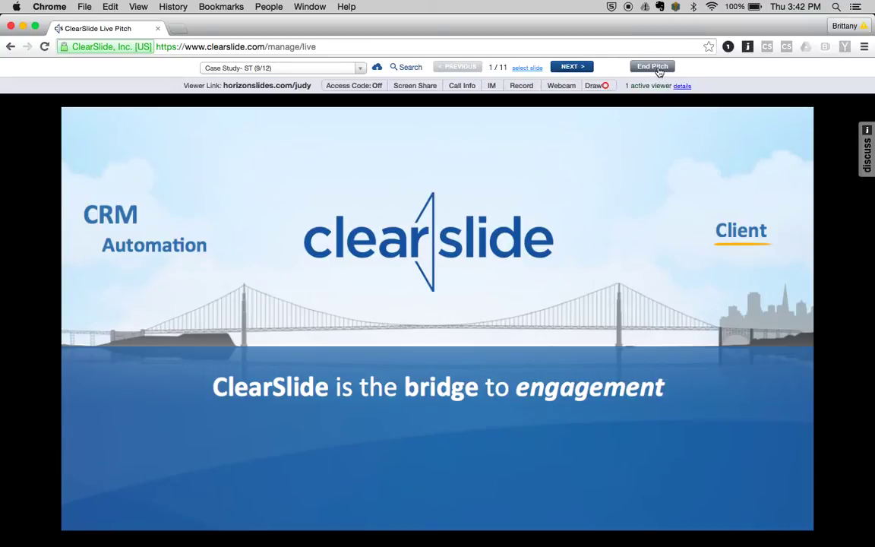
Step: End the pitch and assign its recap to the company "Societe Generale (Opp: Societe Generale - US East $250K)"
{"action": "left_click", "coordinate": [653, 67]}
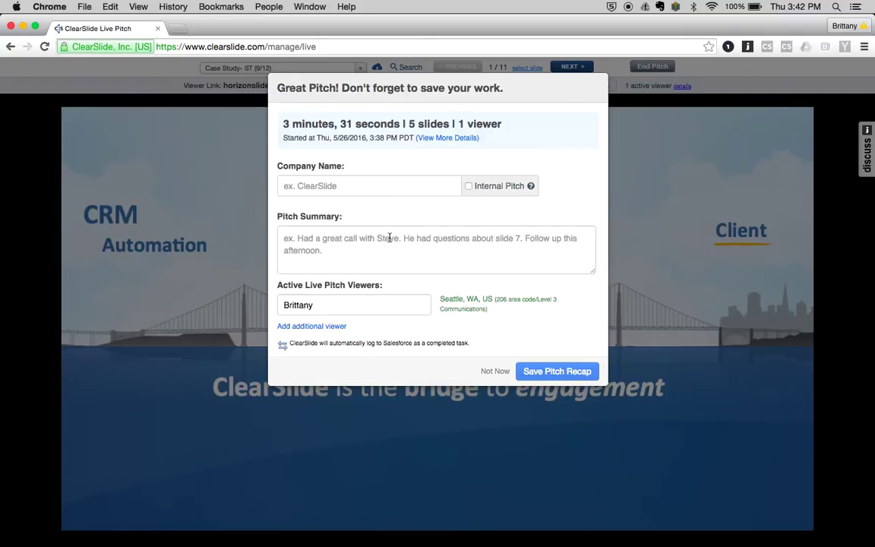
{"action": "left_click", "coordinate": [387, 182]}
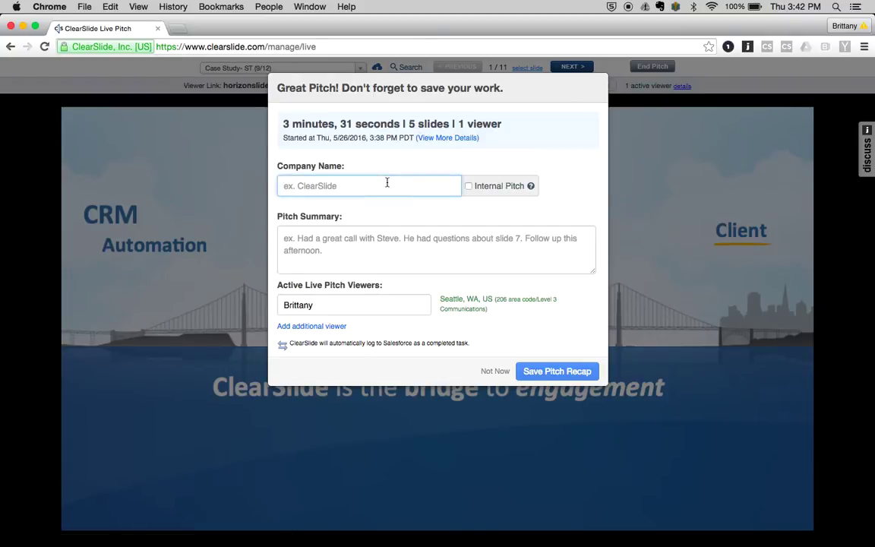
{"action": "type", "text": "soc"}
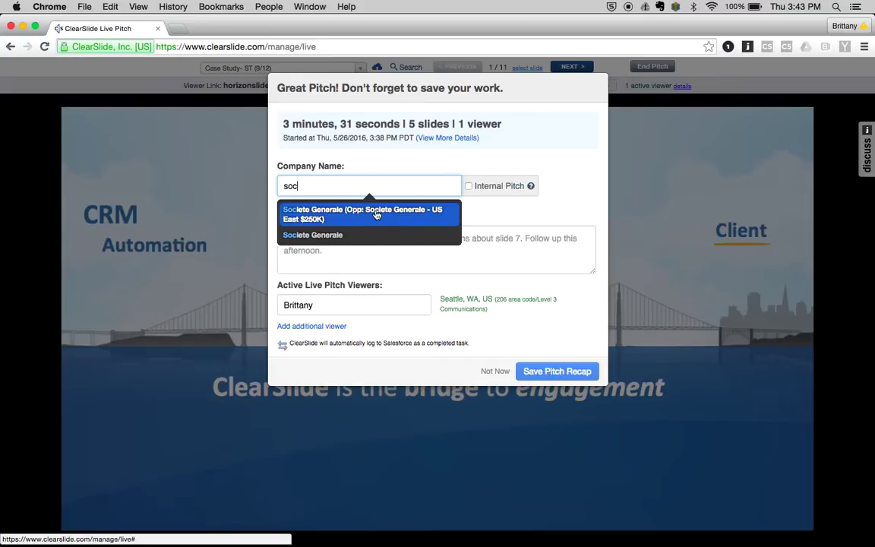
{"action": "left_click", "coordinate": [334, 216]}
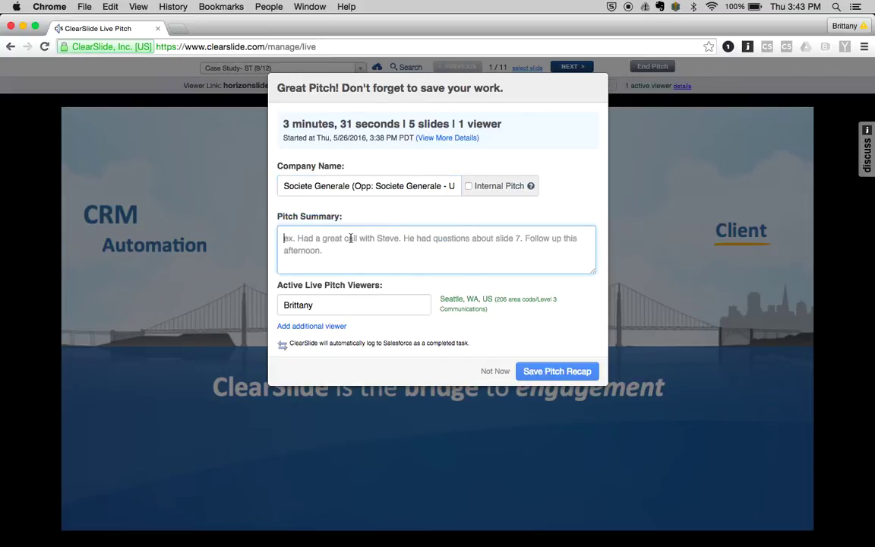
Step: Enter the pitch summary "Great call don't forget to send follow up material and case study"
{"action": "left_click", "coordinate": [350, 237]}
{"action": "type", "text": "Gre"}
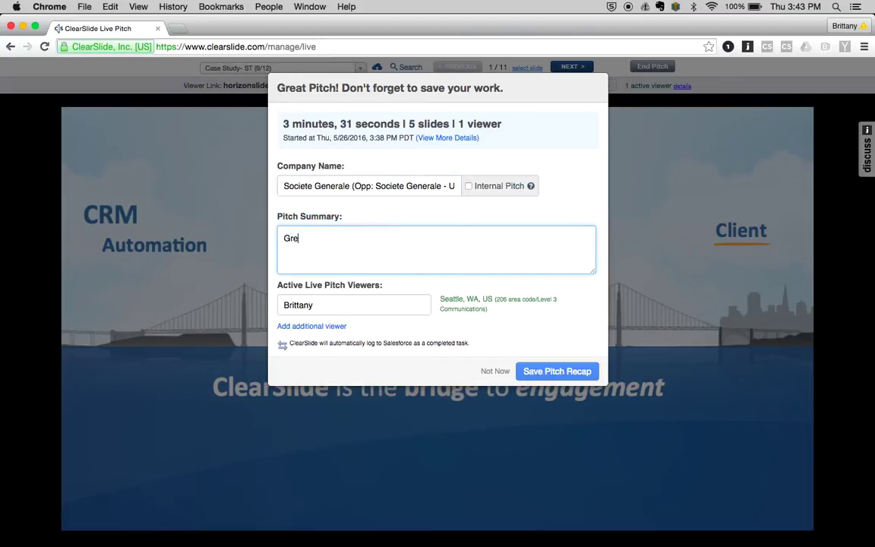
{"action": "type", "text": "at call don't forget to send fol"}
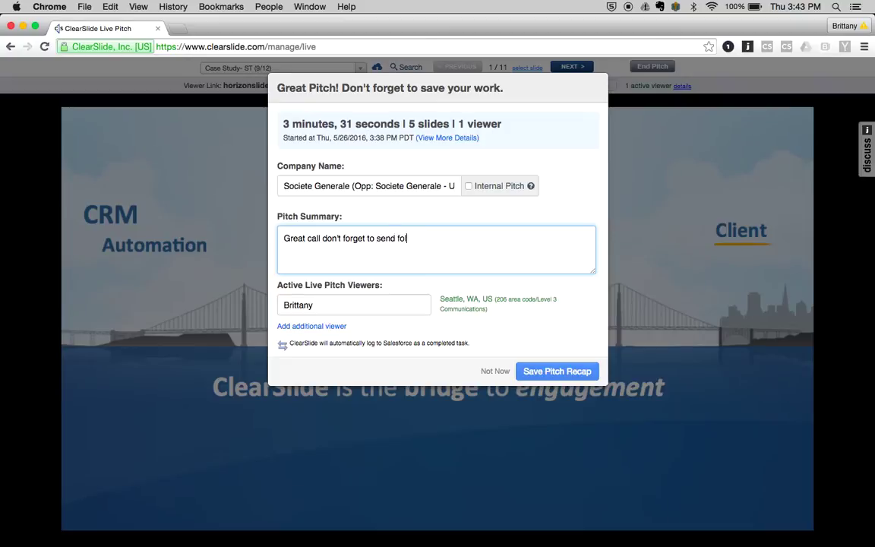
{"action": "type", "text": "low up material and c"}
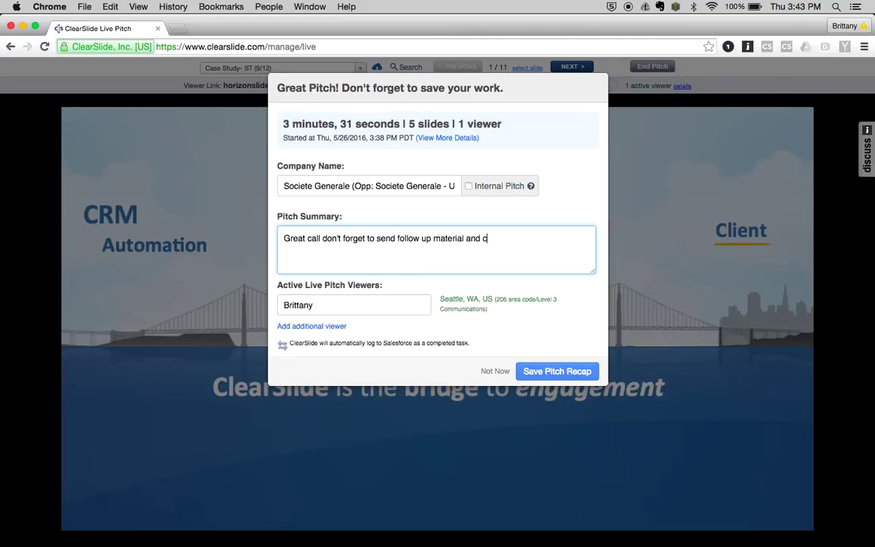
{"action": "type", "text": "ase study"}
Step: Add a second viewer to the recap from the contact suggestions matching "cor", and save the pitch recap
{"action": "left_click_drag", "start_coordinate": [326, 304], "coordinate": [276, 304]}
{"action": "left_click", "coordinate": [332, 305]}
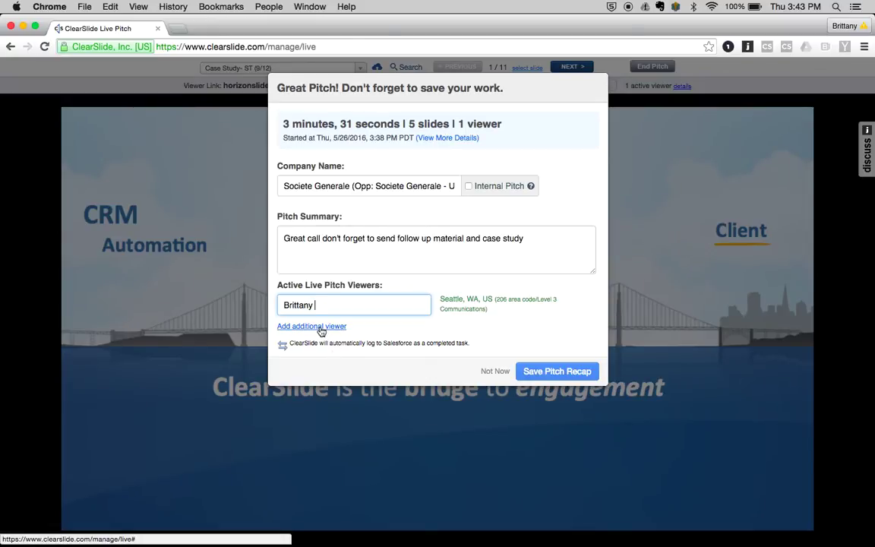
{"action": "left_click", "coordinate": [321, 326]}
{"action": "type", "text": "corrine"}
{"action": "key", "text": "BackSpace"}
{"action": "key", "text": "BackSpace"}
{"action": "key", "text": "BackSpace"}
{"action": "key", "text": "BackSpace"}
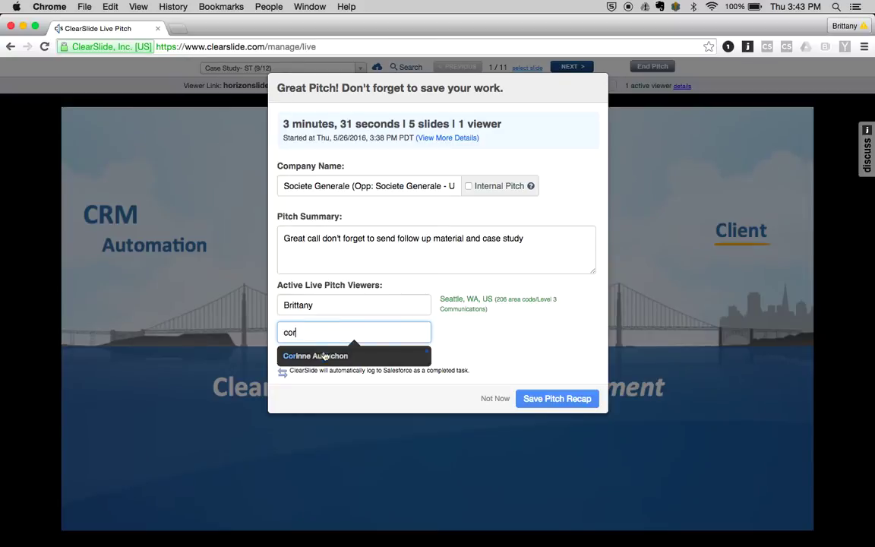
{"action": "key", "text": "Down"}
{"action": "key", "text": "Return"}
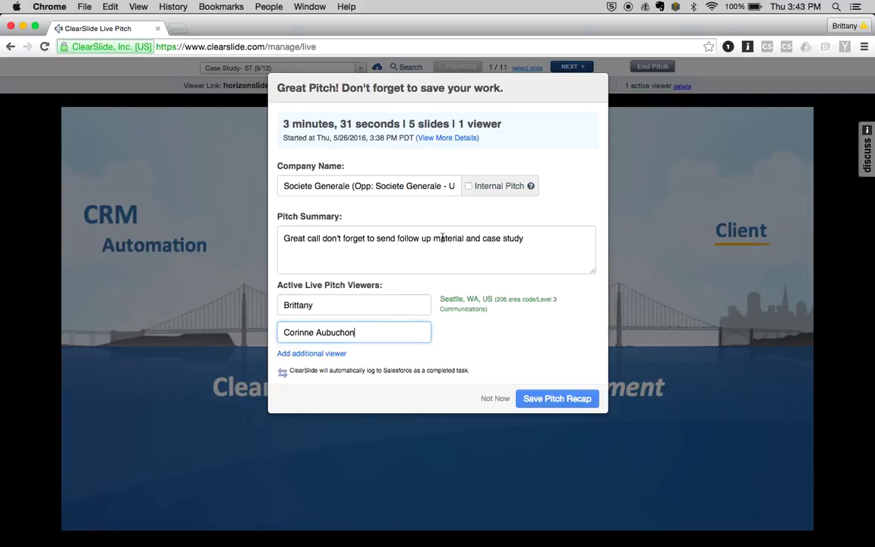
{"action": "left_click", "coordinate": [545, 400]}
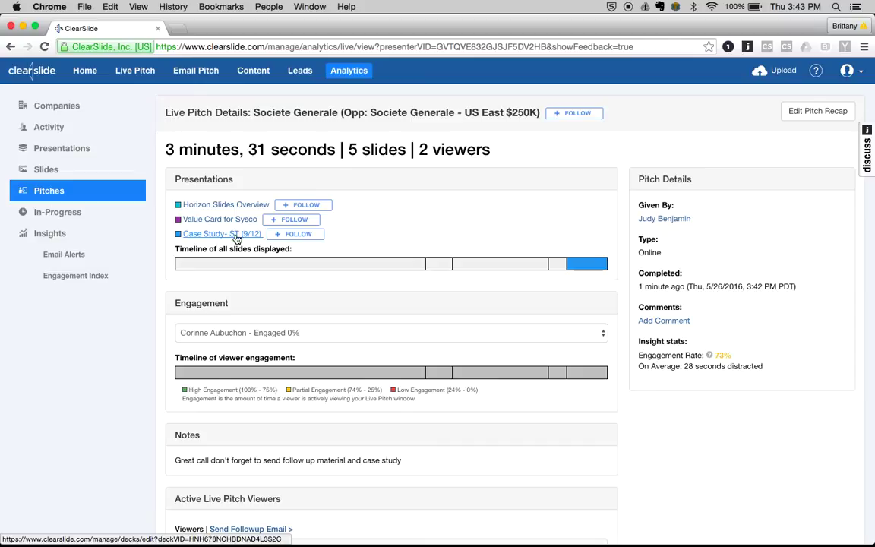
Step: Examine the timeline of displayed slides and the Seattle viewer's engagement with the individual slides
{"action": "mouse_move", "coordinate": [252, 271]}
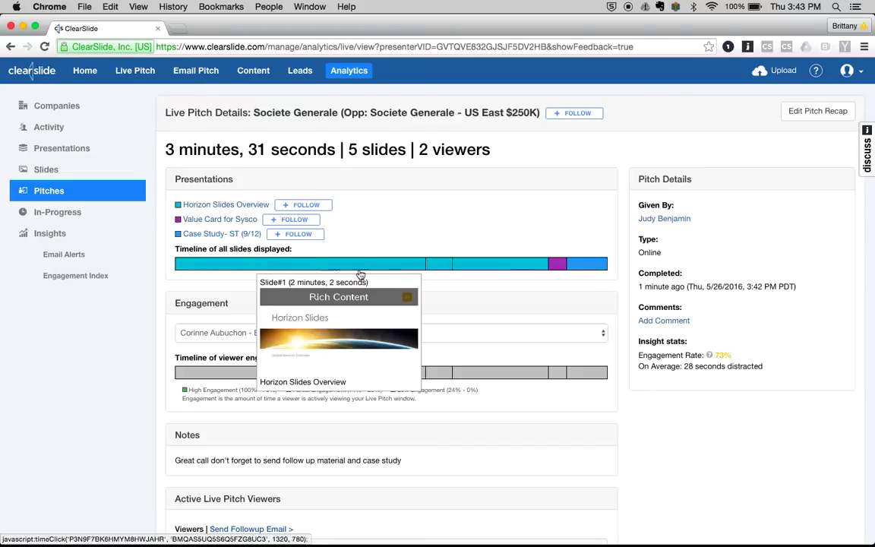
{"action": "mouse_move", "coordinate": [488, 270]}
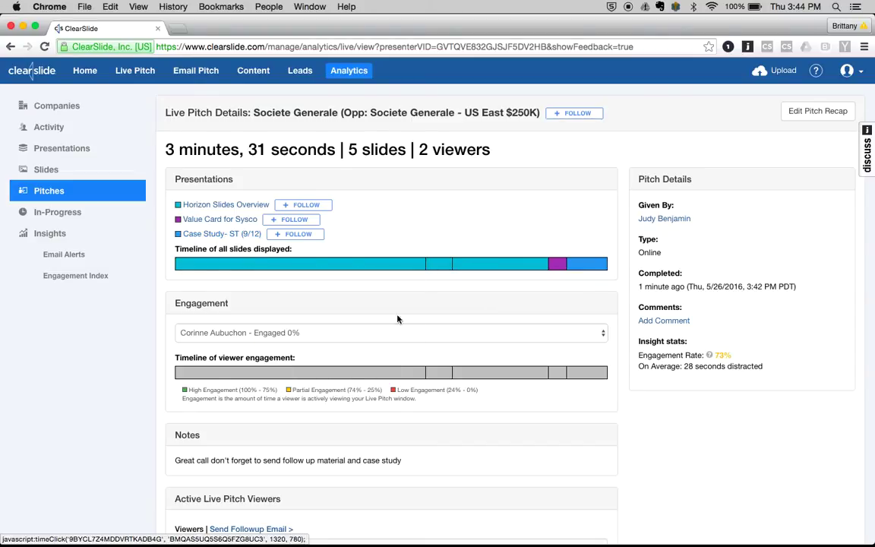
{"action": "left_click", "coordinate": [437, 332]}
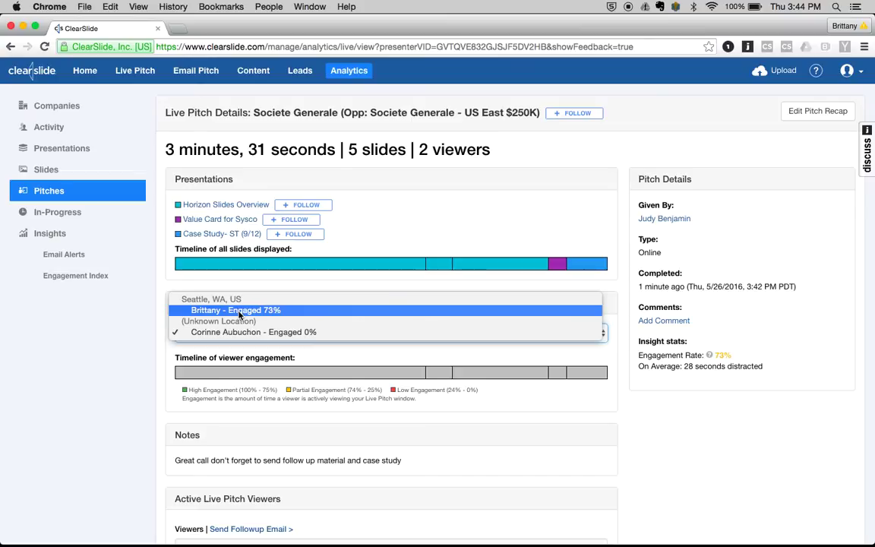
{"action": "left_click", "coordinate": [239, 312]}
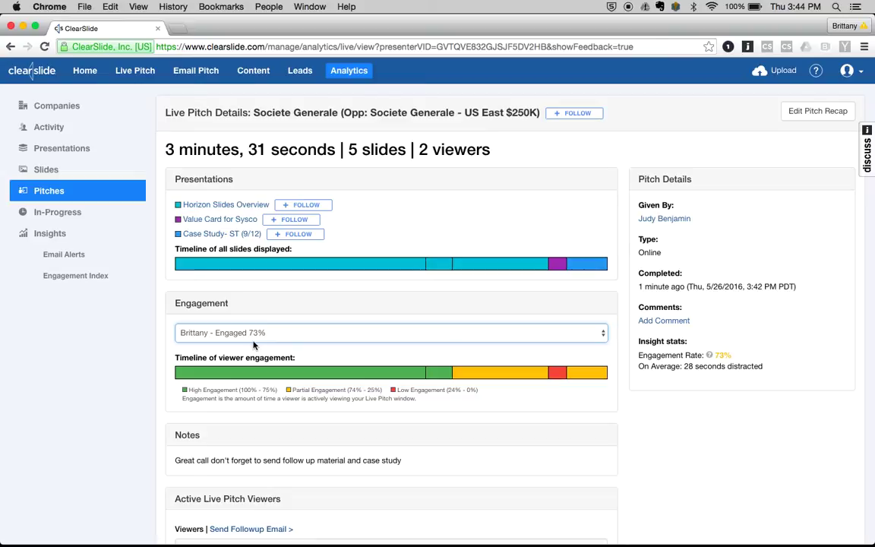
{"action": "mouse_move", "coordinate": [280, 375]}
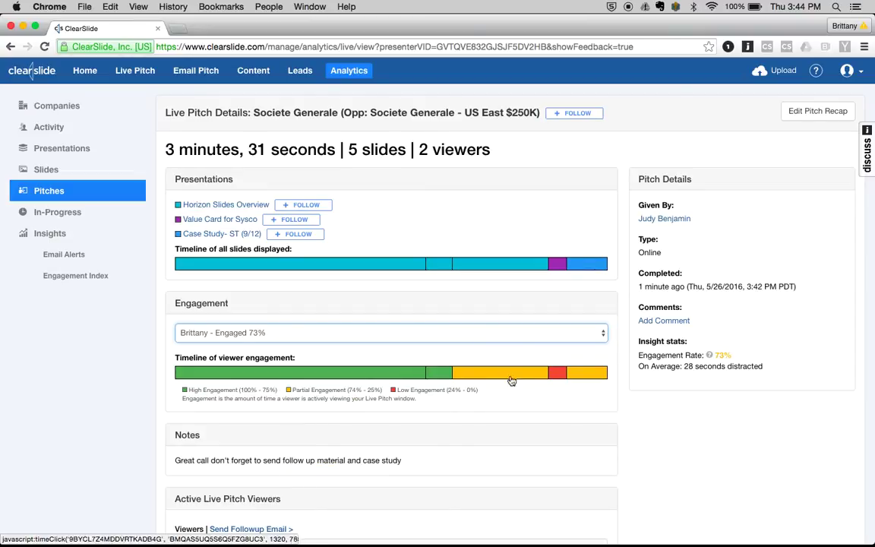
{"action": "mouse_move", "coordinate": [508, 377]}
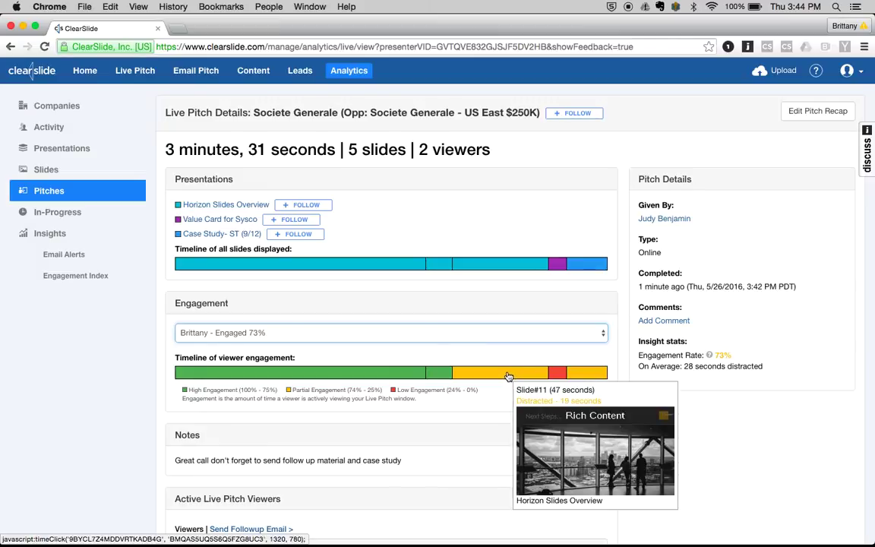
{"action": "mouse_move", "coordinate": [558, 377]}
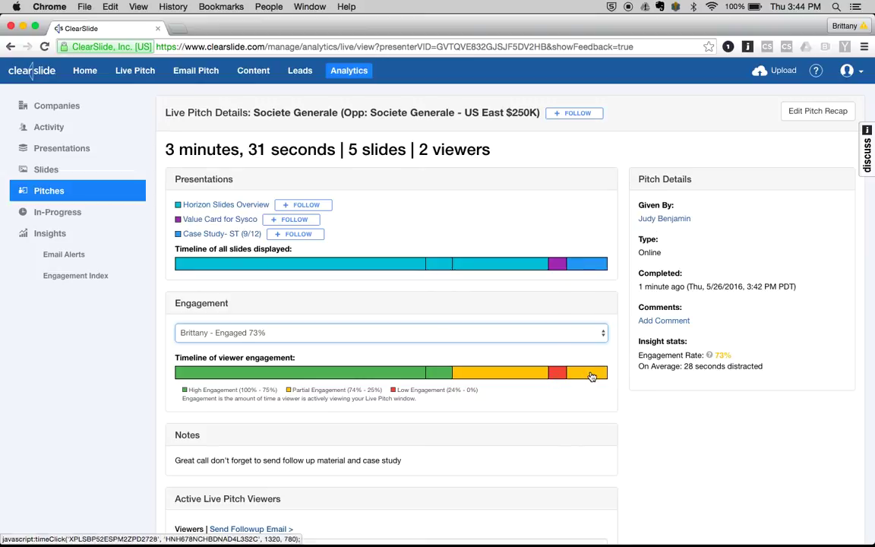
{"action": "mouse_move", "coordinate": [591, 376]}
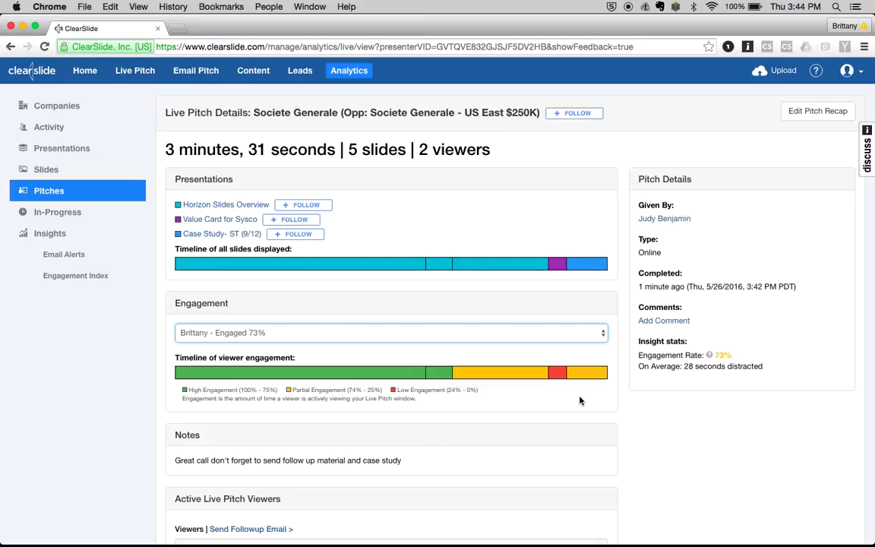
Step: Start a follow-up email to the live pitch viewers from the pitch details and review its message text
{"action": "scroll", "coordinate": [365, 471], "scroll_direction": "down", "scroll_amount": 2}
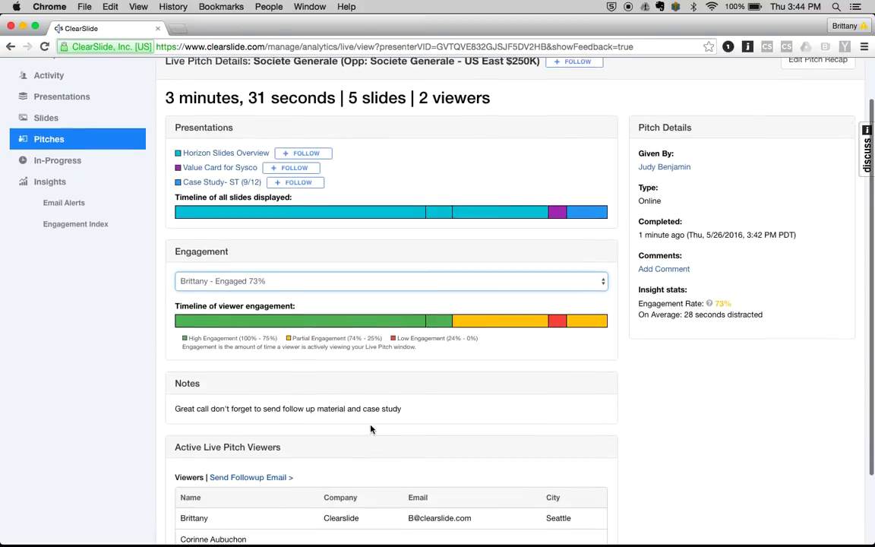
{"action": "scroll", "coordinate": [371, 429], "scroll_direction": "down", "scroll_amount": 2}
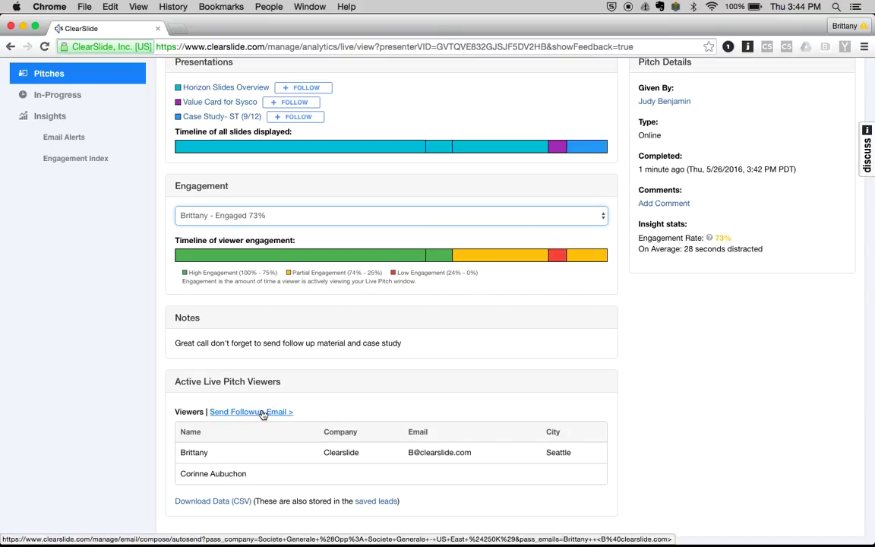
{"action": "left_click", "coordinate": [262, 412]}
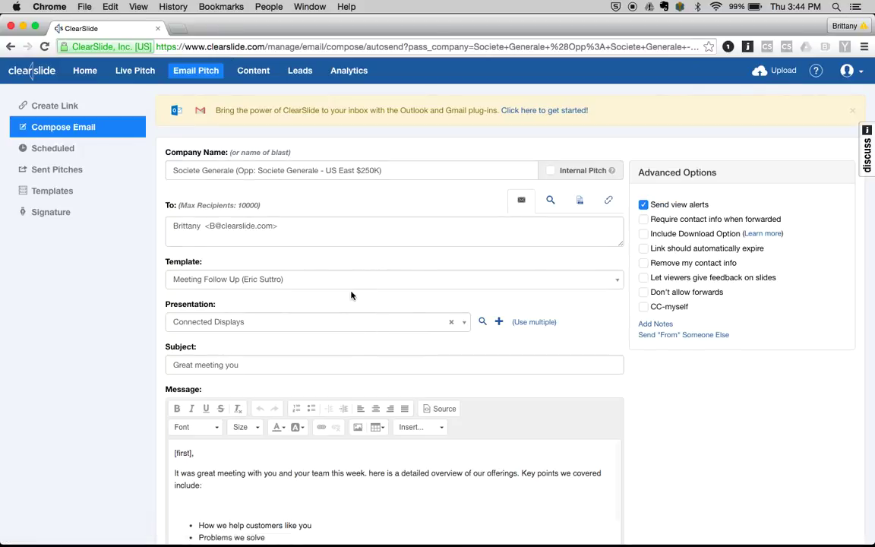
{"action": "scroll", "coordinate": [351, 399], "scroll_direction": "down", "scroll_amount": 5}
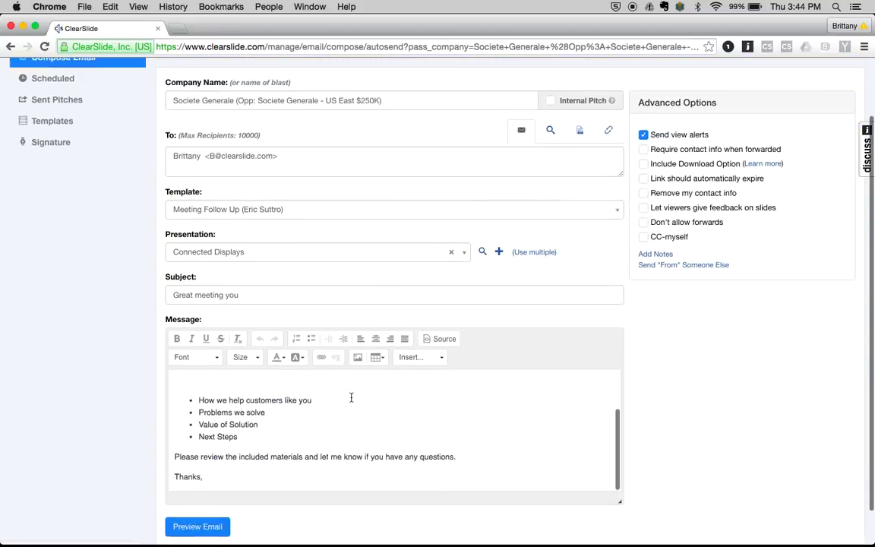
{"action": "scroll", "coordinate": [352, 417], "scroll_direction": "up", "scroll_amount": 10}
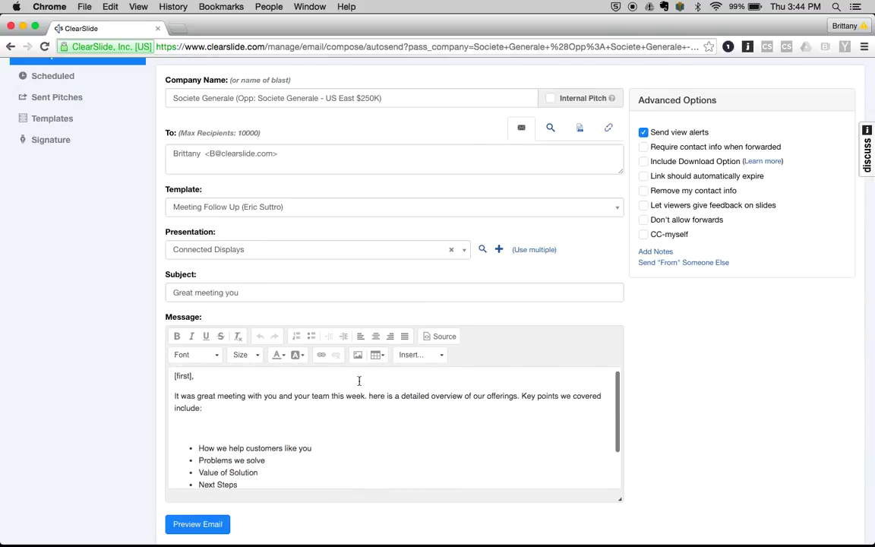